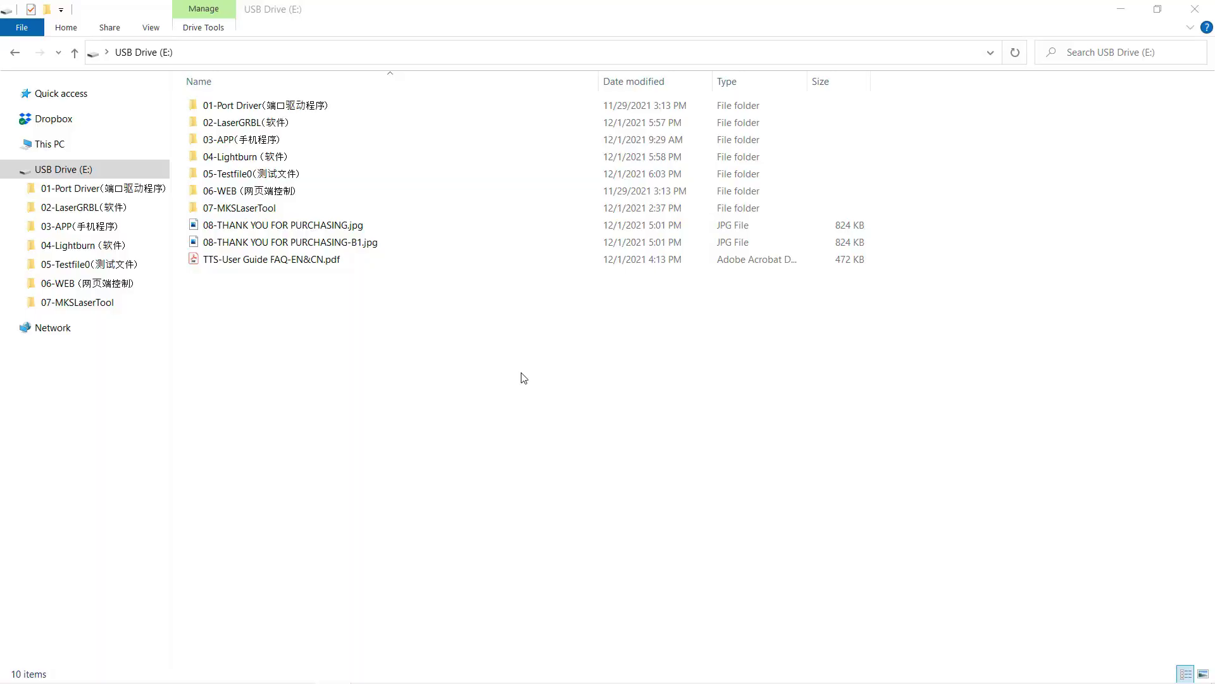
- Run MKSLaserTool_setupV1.0.5.exe from the 07-MKSLaserTool folder and install into the default folder
double_click(267, 208)
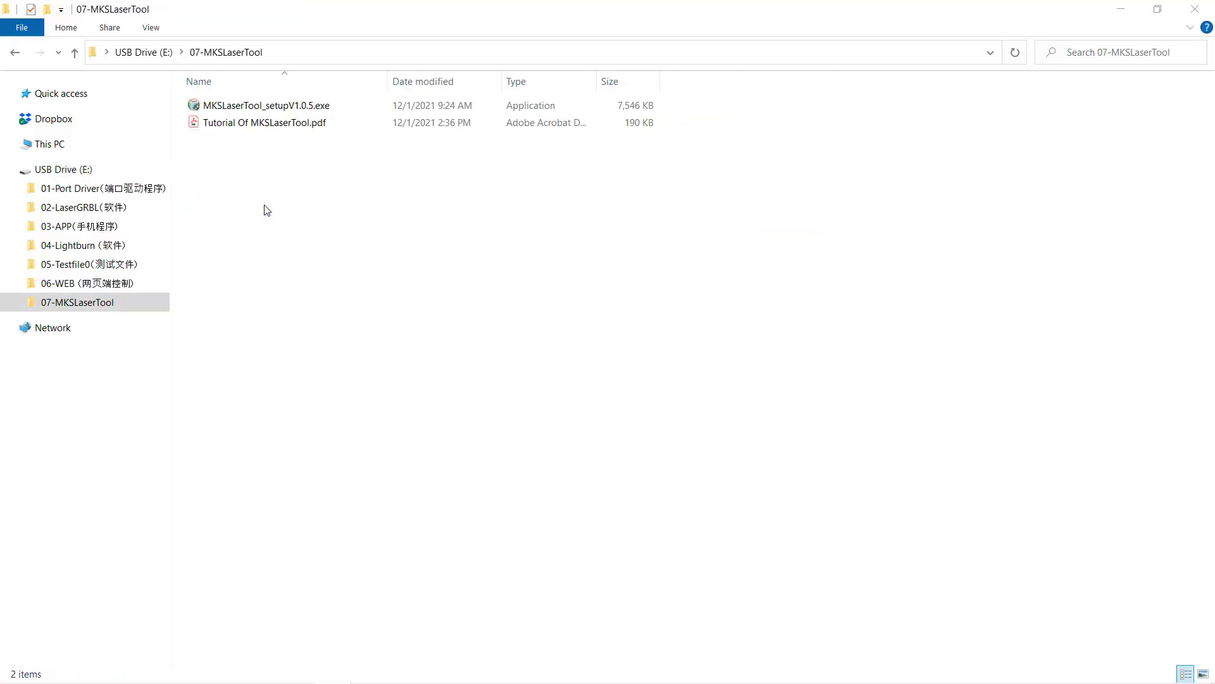
left_click(293, 106)
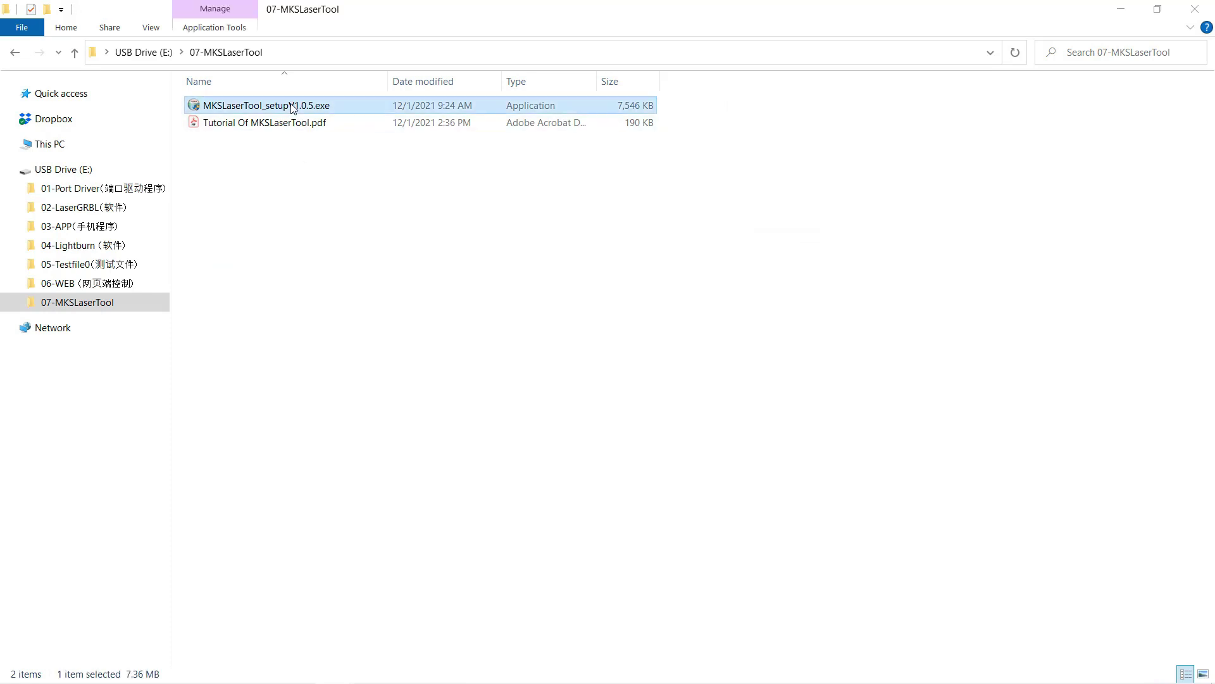
double_click(292, 106)
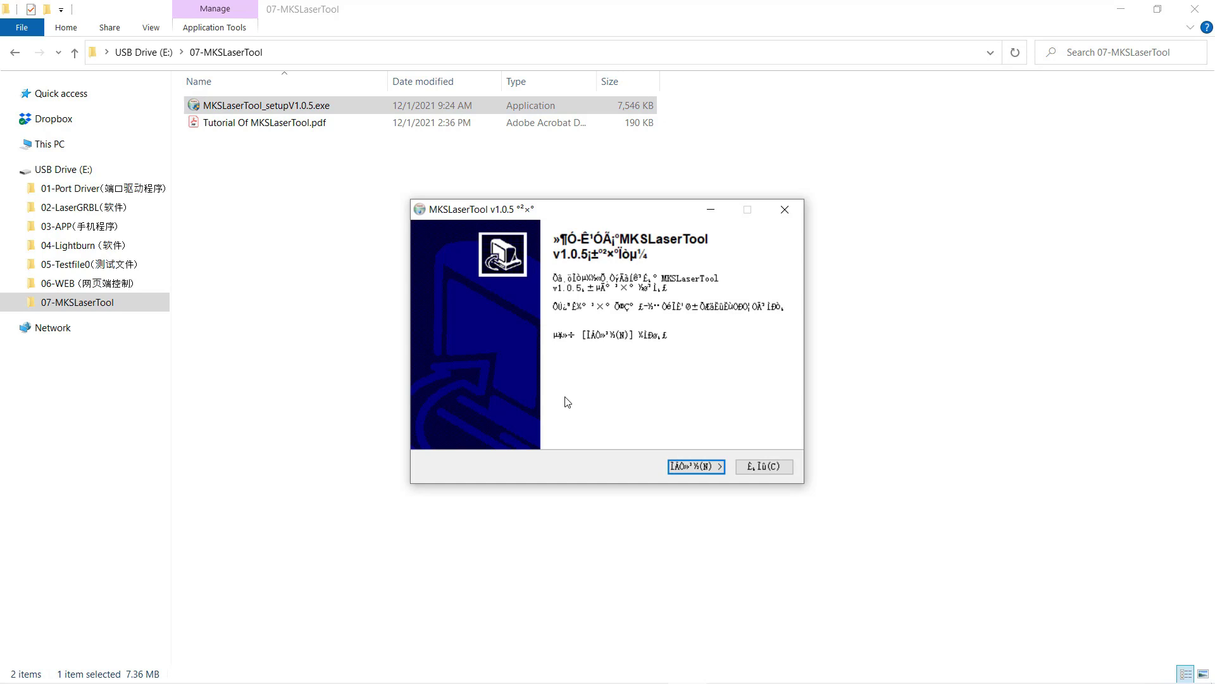
left_click(688, 466)
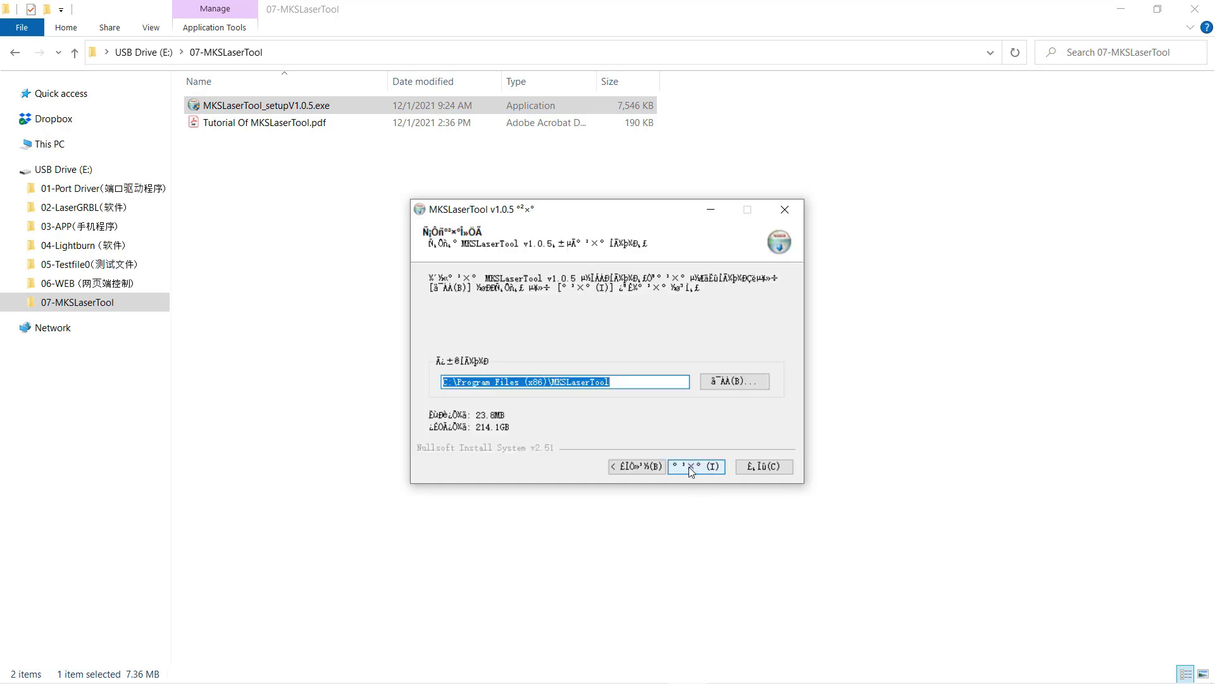
left_click(698, 470)
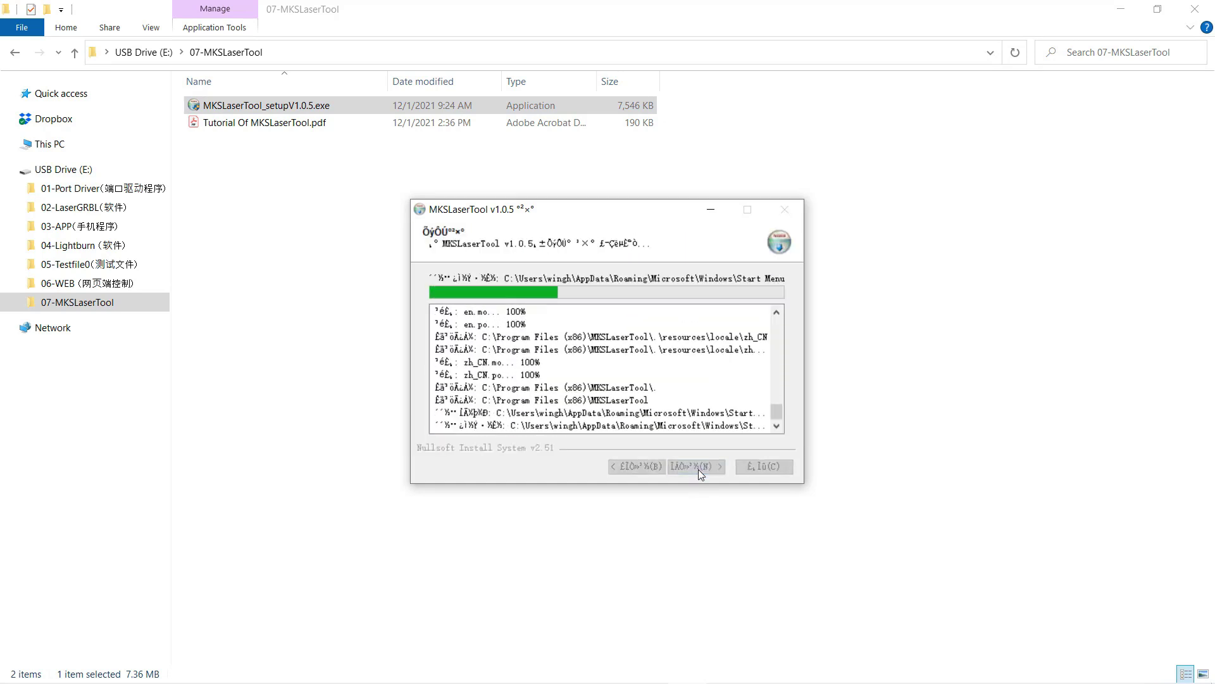
- Launch MKS Laser Tool and connect its WiFi Configuration Tool to the engraver on COM12
left_click(697, 468)
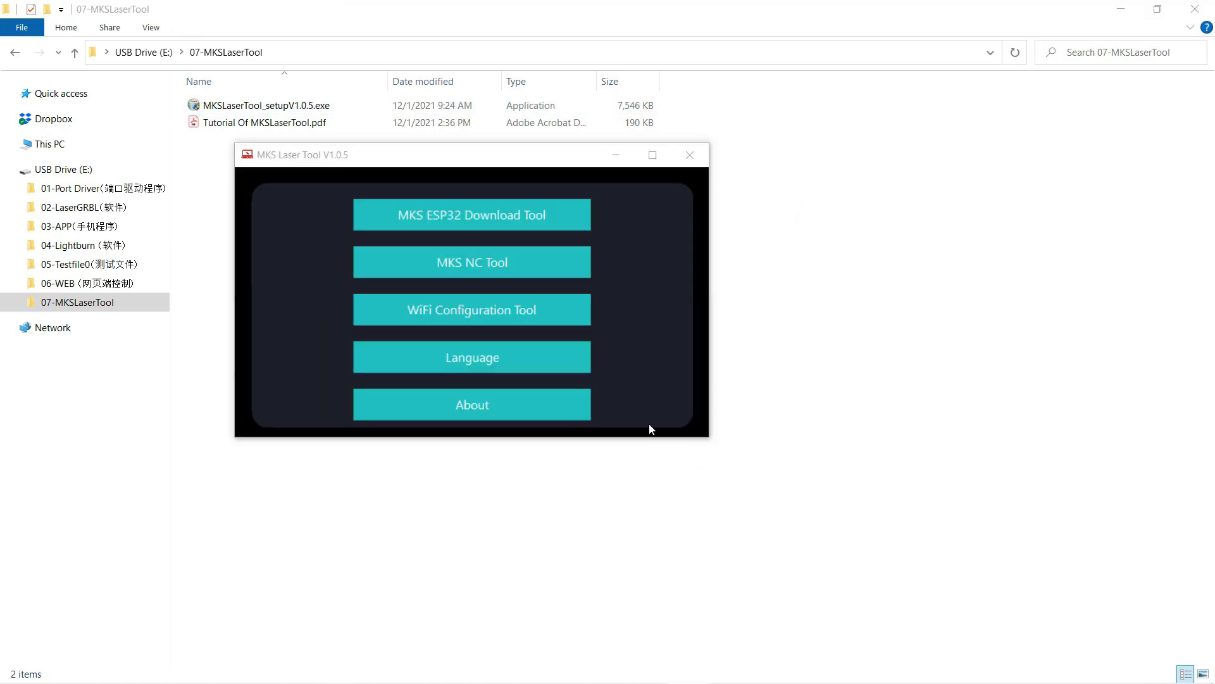
left_click(517, 310)
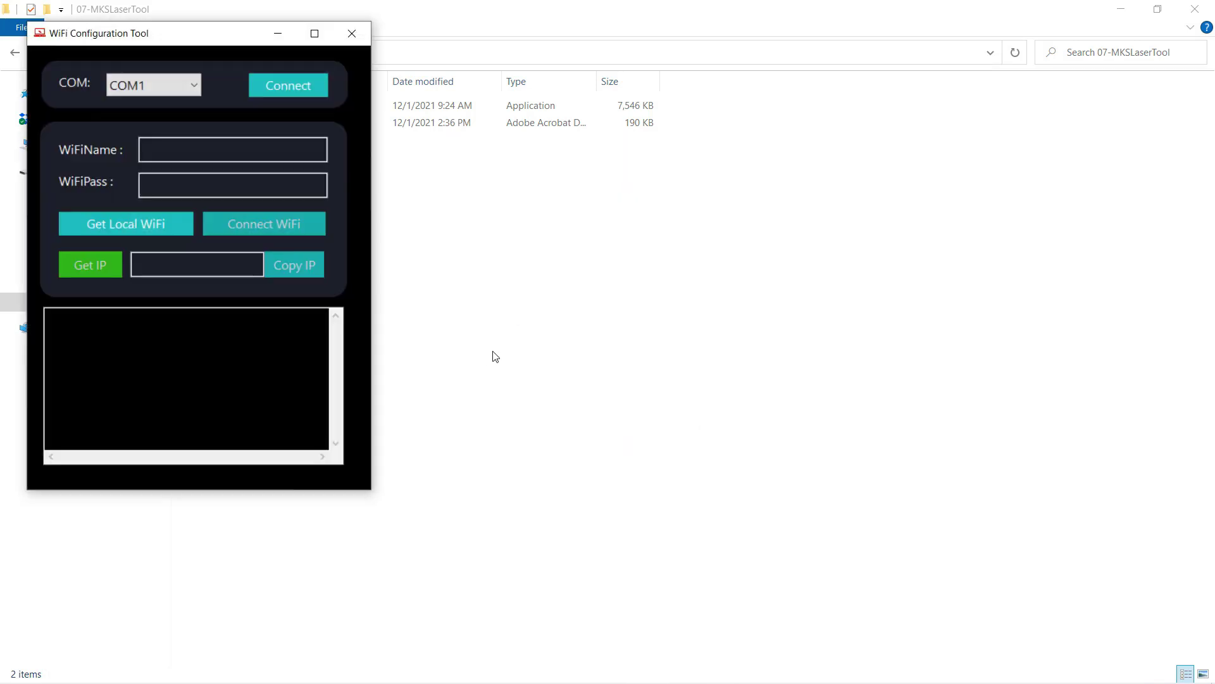
left_click(193, 86)
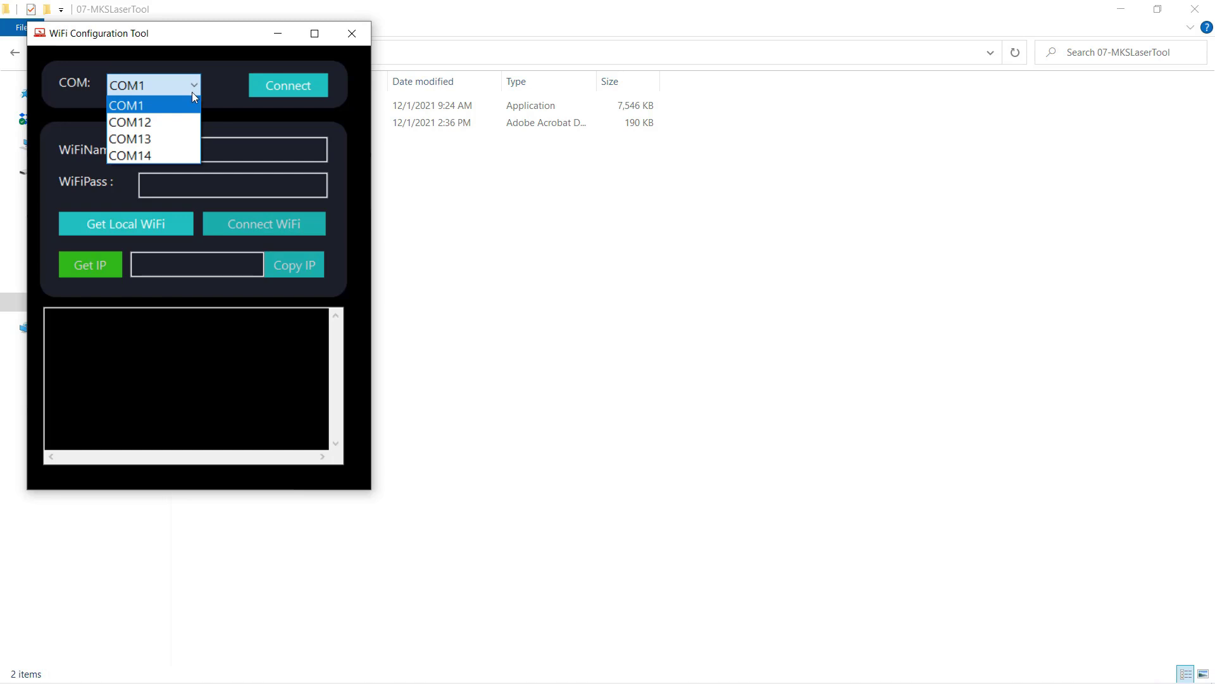
left_click(181, 120)
left_click(276, 84)
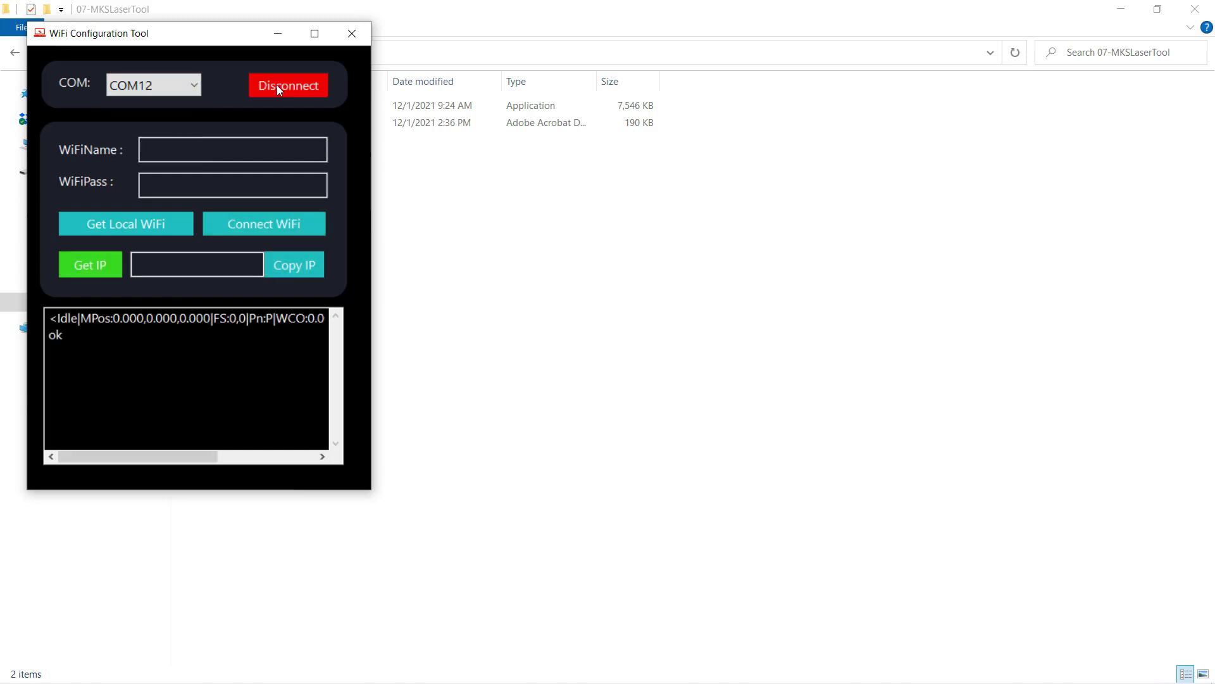
- Join the engraver to the Garage4 Wi-Fi network and fetch its IP address, 192.168.1.80
left_click(185, 152)
type("Garage4")
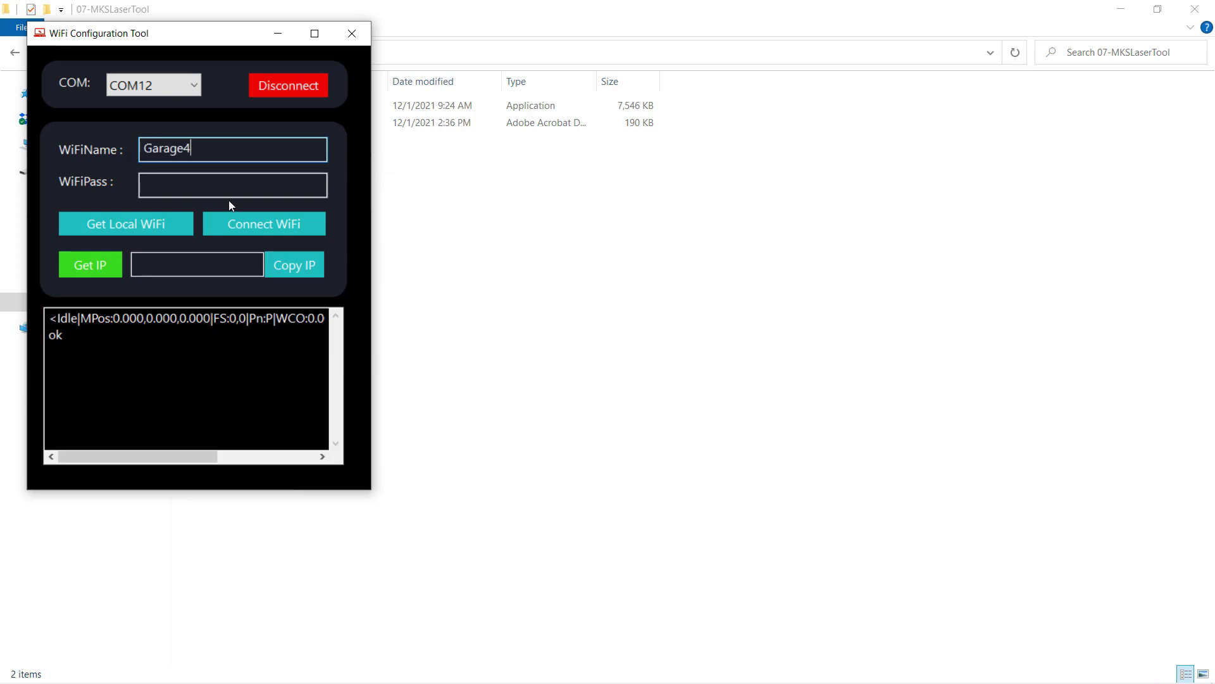
key("Tab")
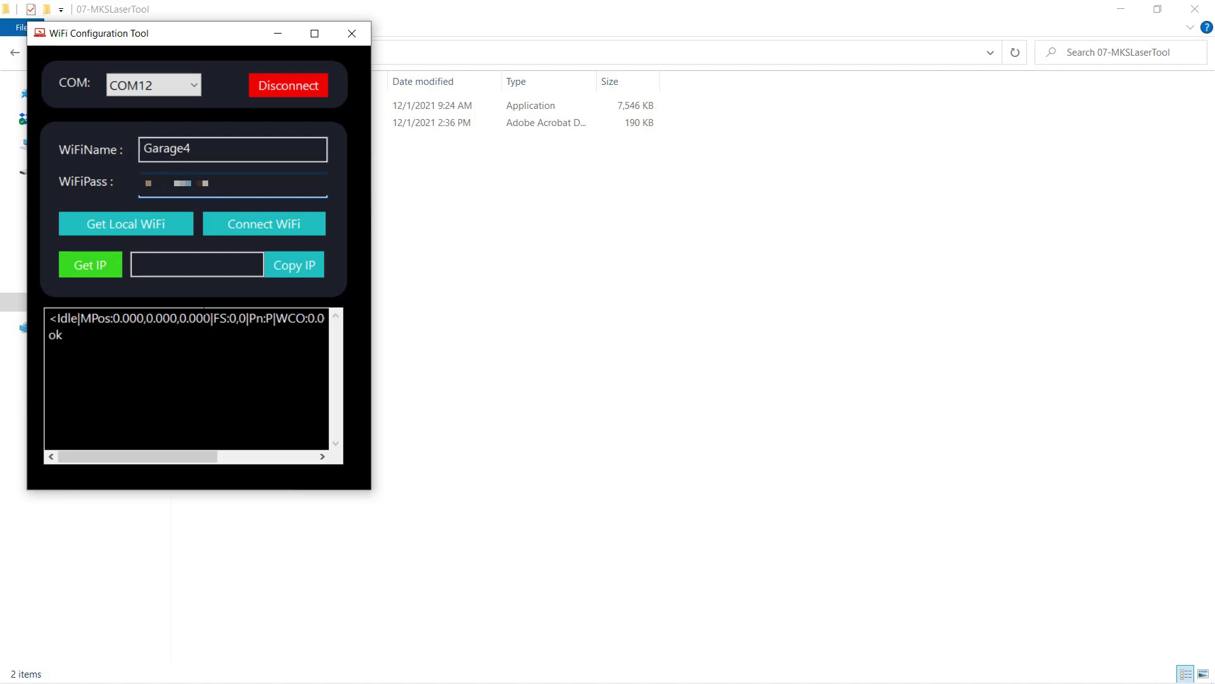
left_click(245, 219)
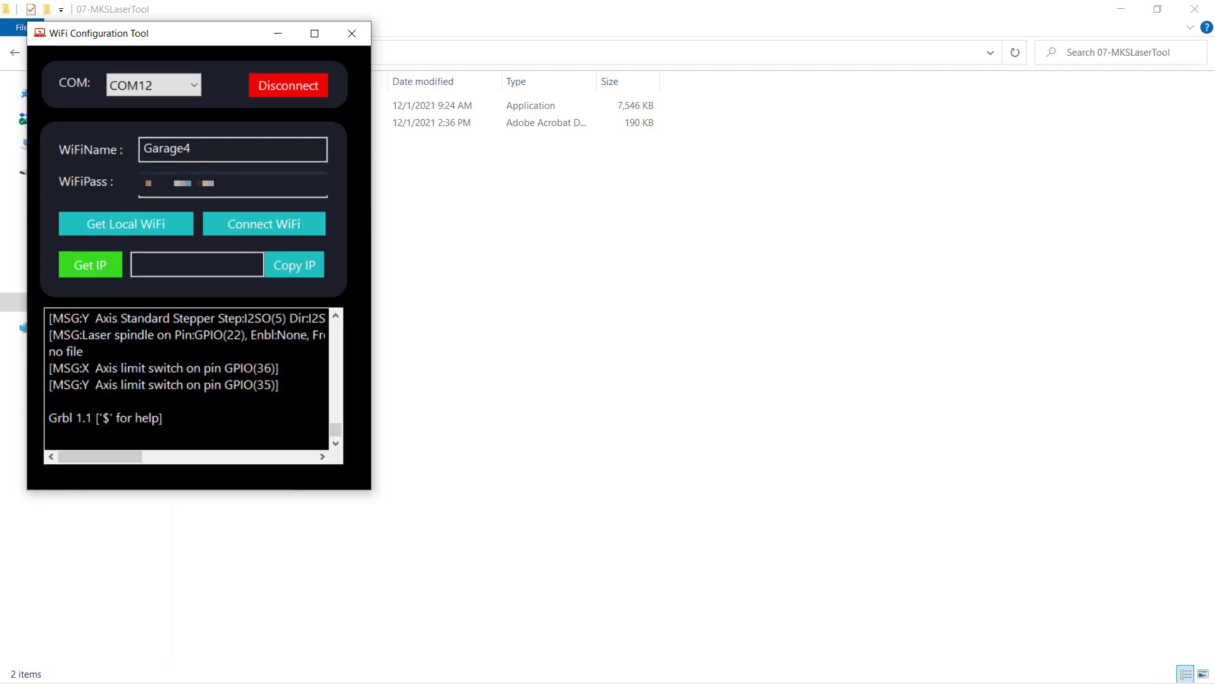
left_click(100, 264)
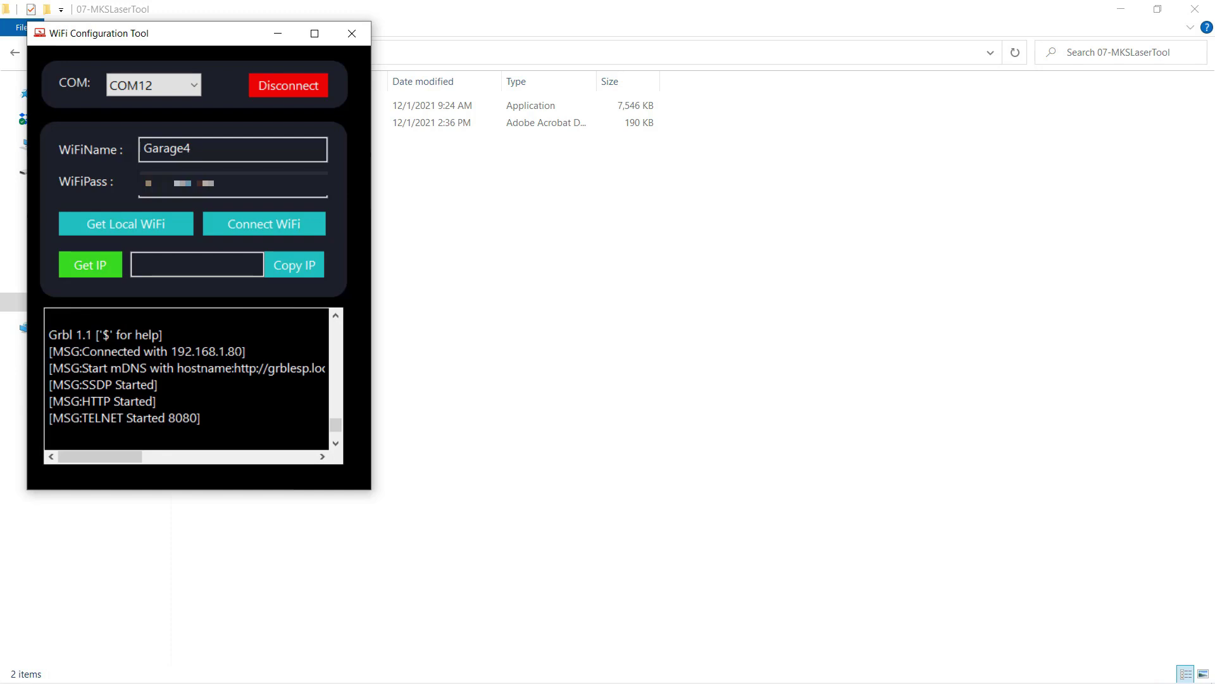
- Select the reported IP address 192.168.1.80 in the tool's log
left_click(243, 351)
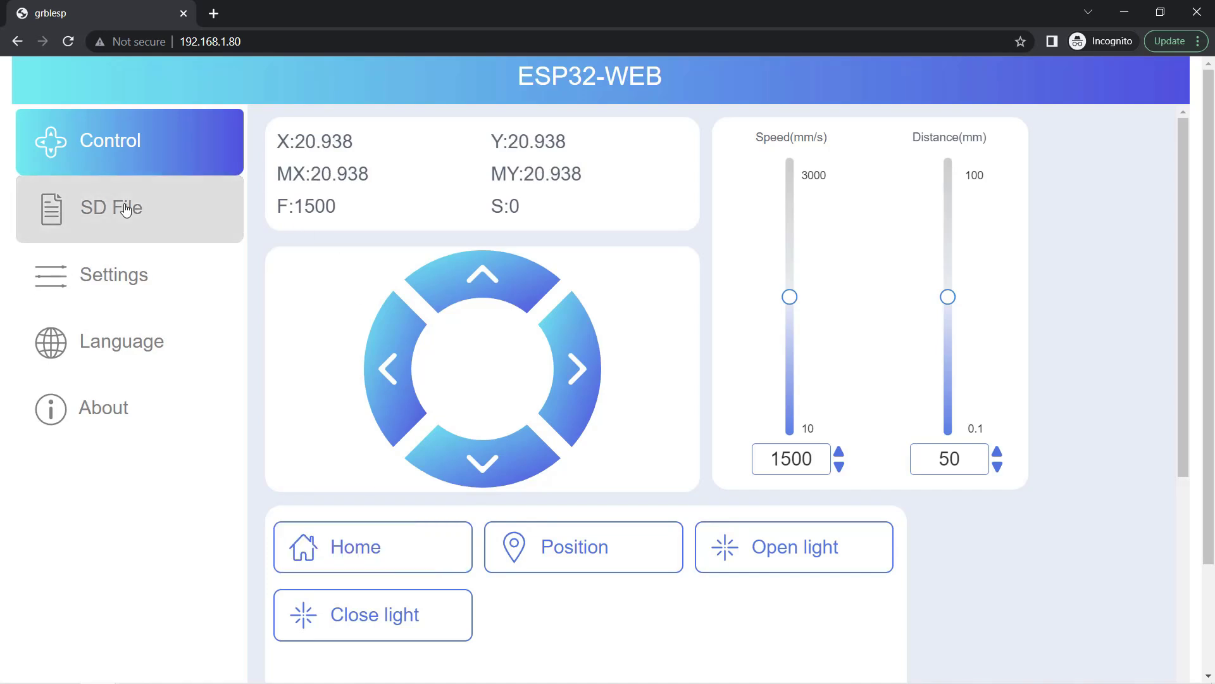
- Show the SD card file list and frame the TTS2.5W-TEST-Wood100x100.nc job's outline
left_click(123, 185)
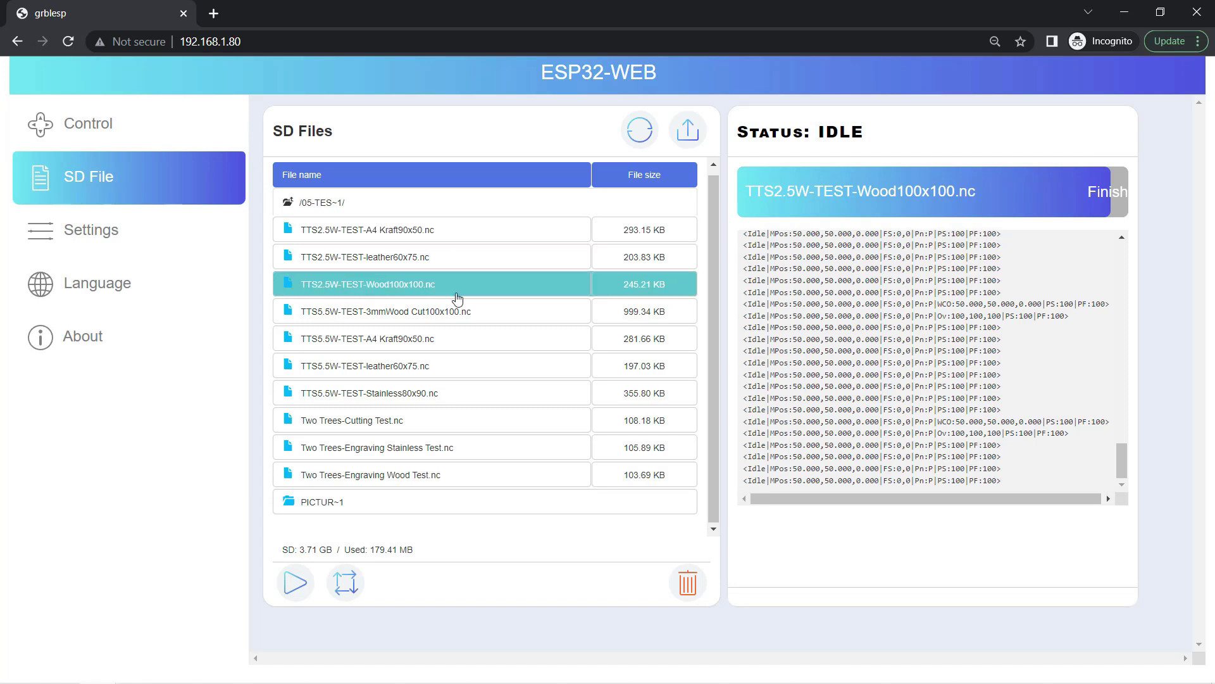
left_click(351, 589)
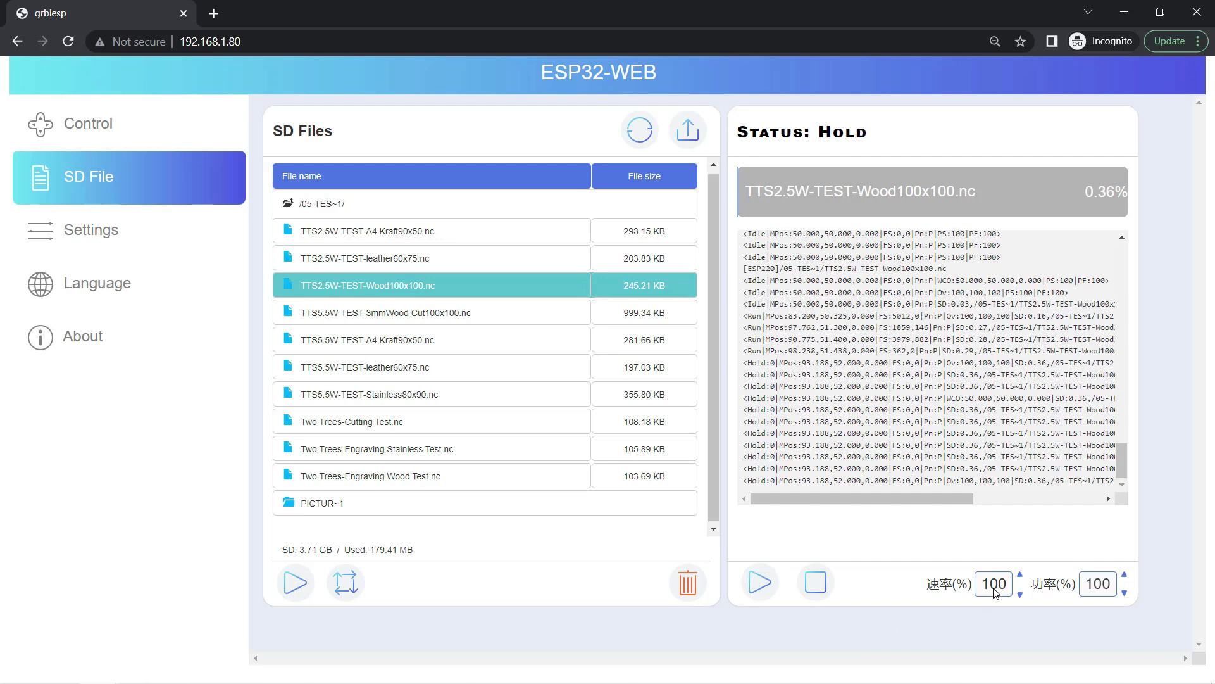
double_click(1101, 591)
left_click(1057, 619)
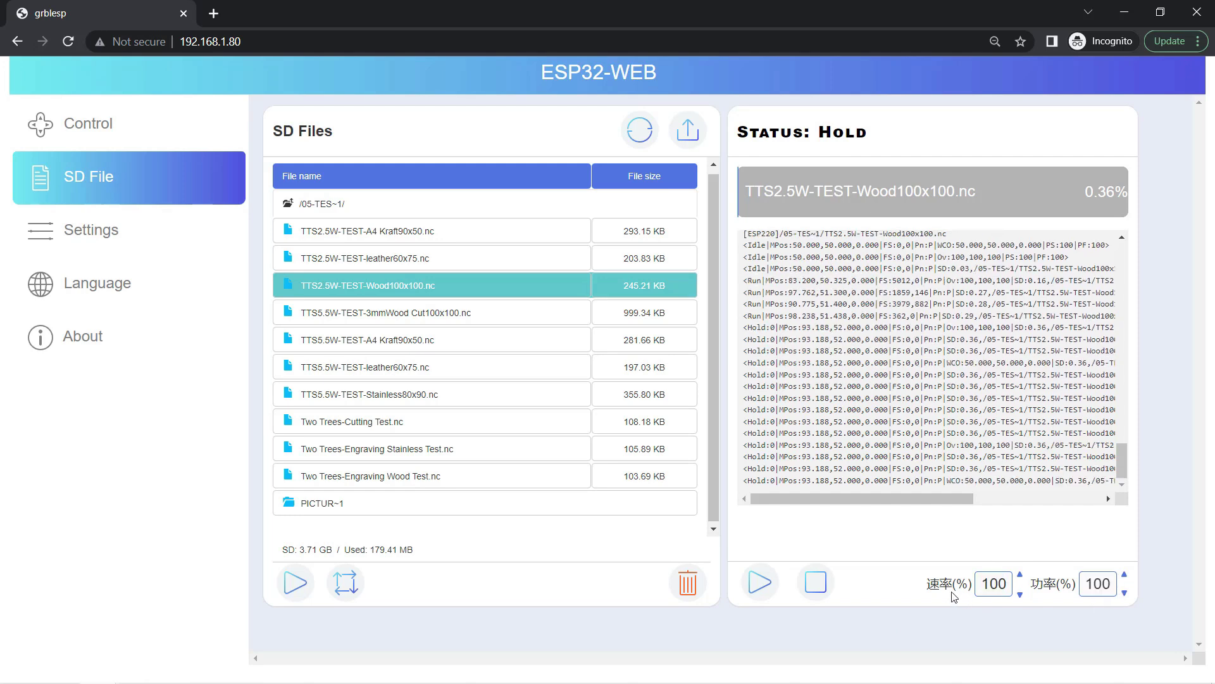
left_click_drag(925, 583, 1069, 598)
right_click(1068, 598)
left_click(1032, 469)
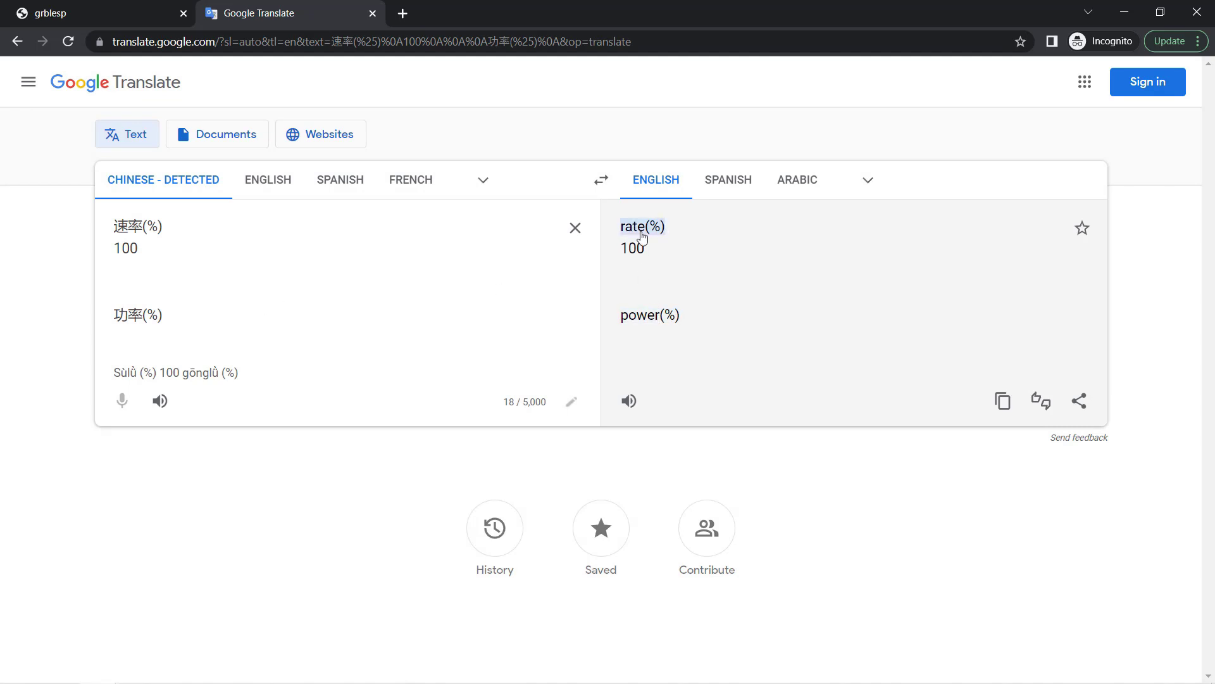
key("ctrl+w")
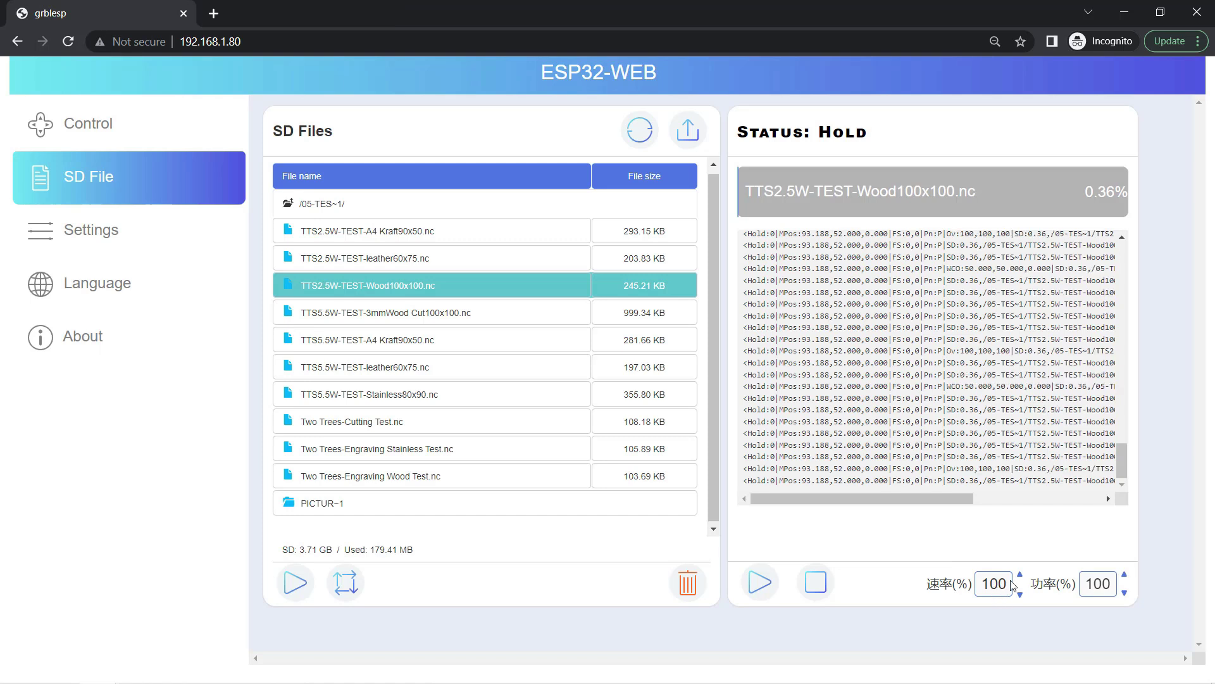
- Step the 速率(%) speed override of the held wood job up to 200
left_click(1020, 574)
scroll(1021, 579, "down", 2)
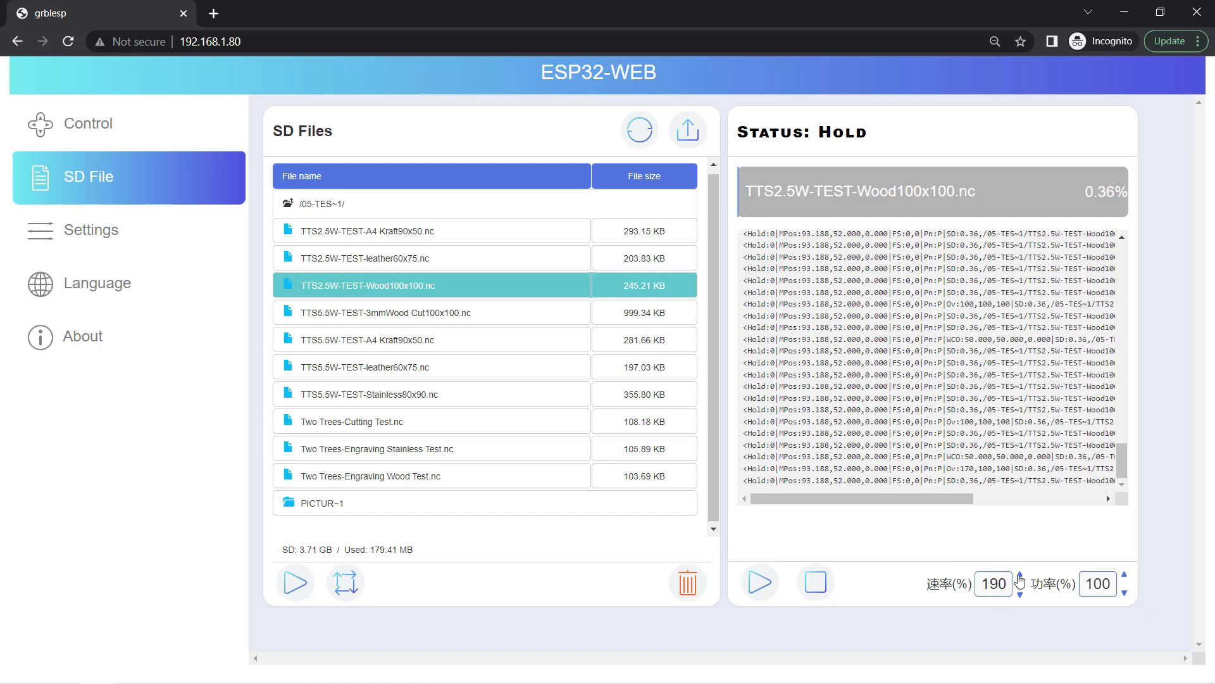
left_click(1020, 575)
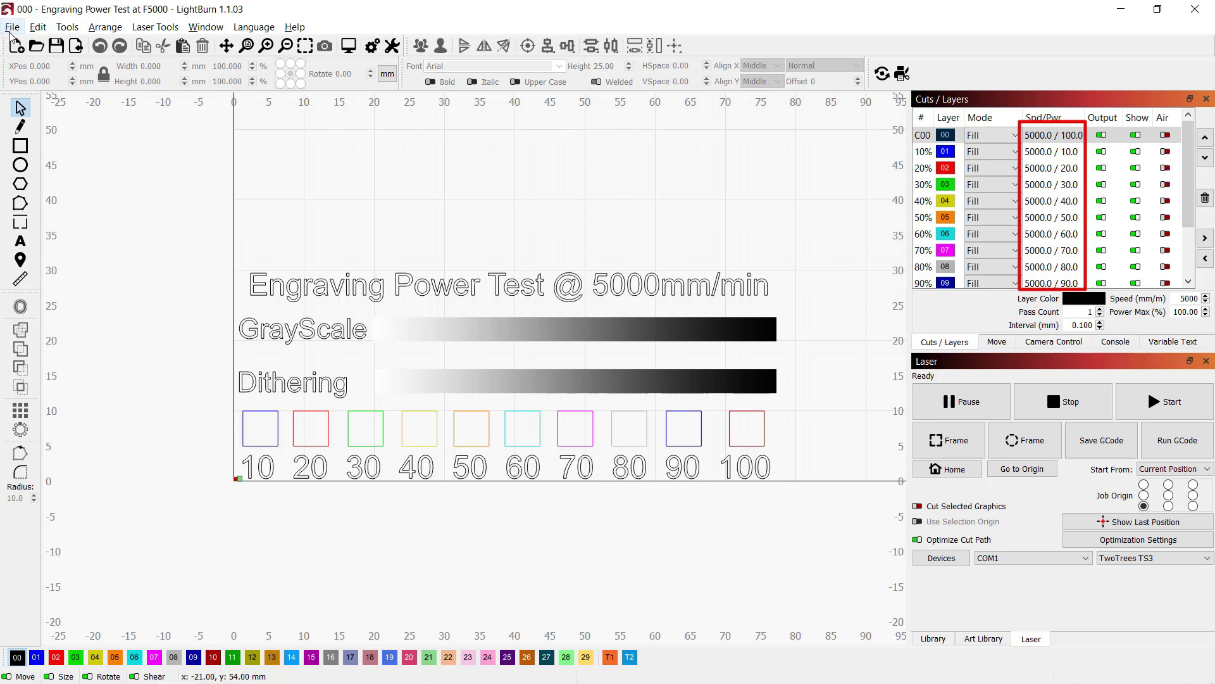
- Export the power test through File > Save GCode as 001-plywood_engraving_test.nc in laser_test
left_click(11, 27)
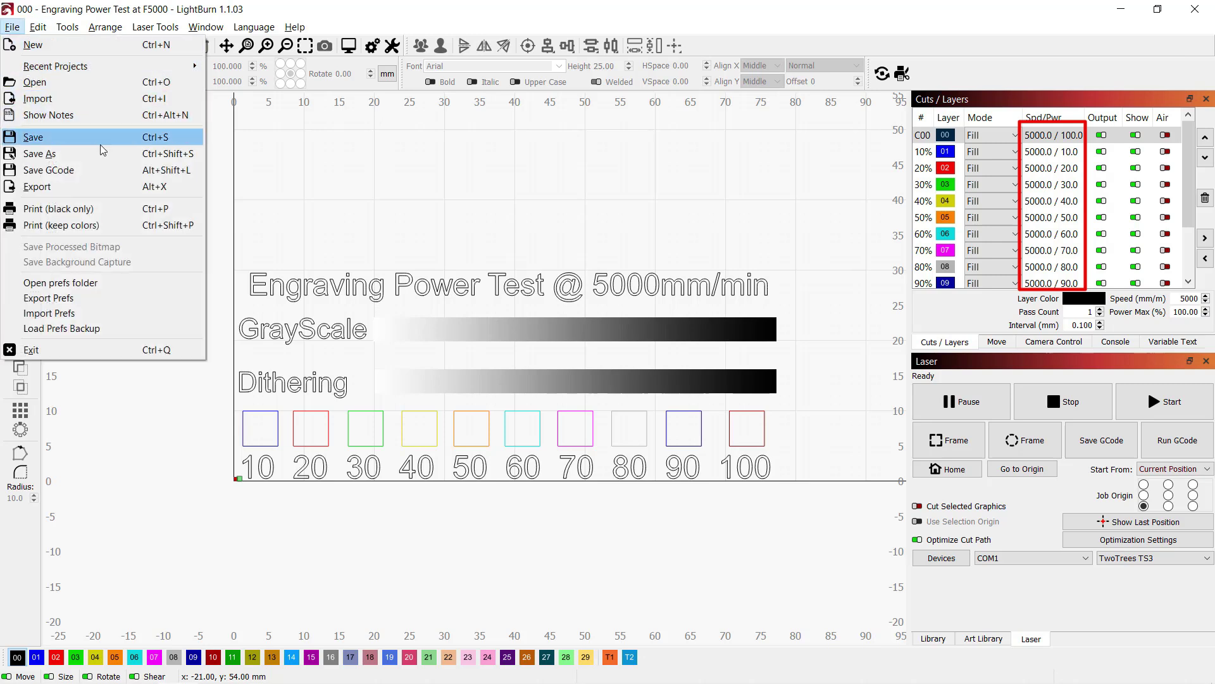
left_click(103, 170)
type("001-engra")
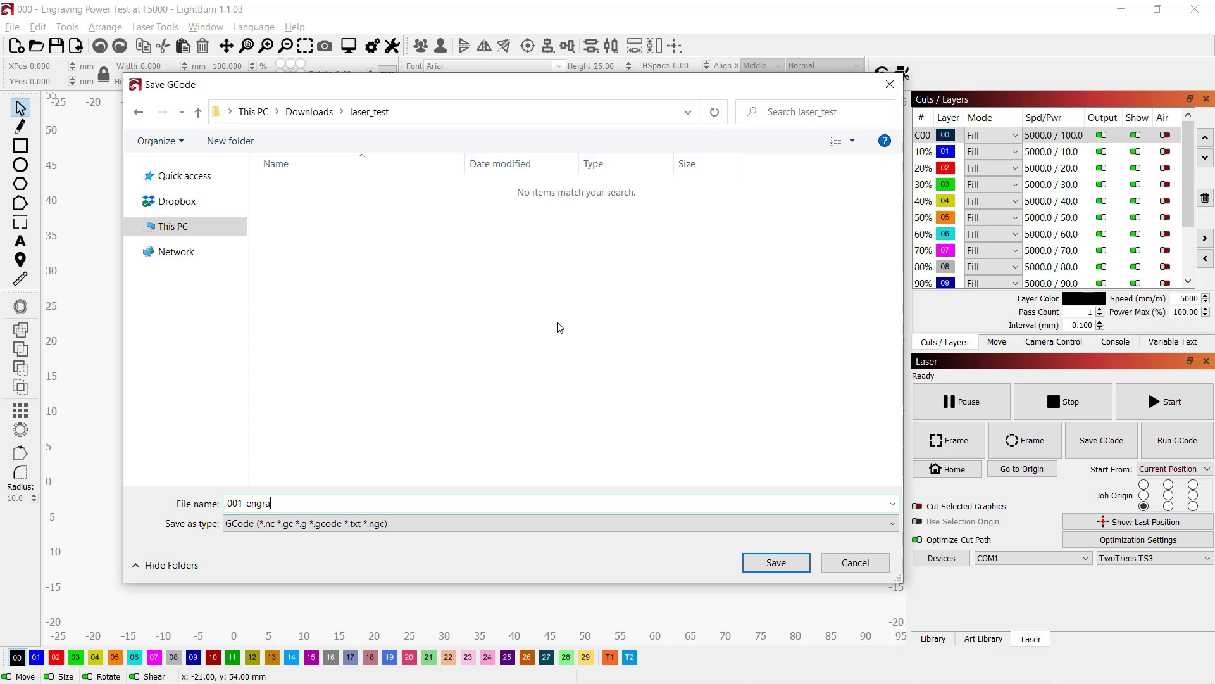
type("vinplywood_")
key("Return")
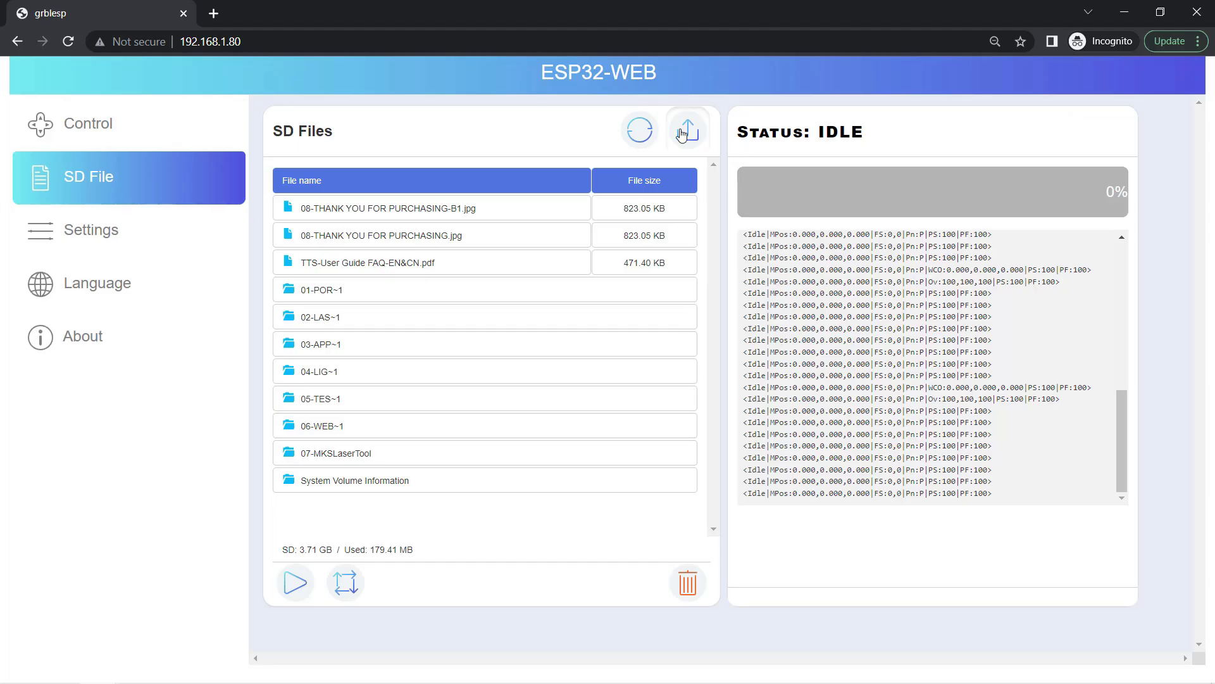
- Upload 001-plywood_engraving_test.nc to the SD card and close the Ready frame prompt
left_click(686, 130)
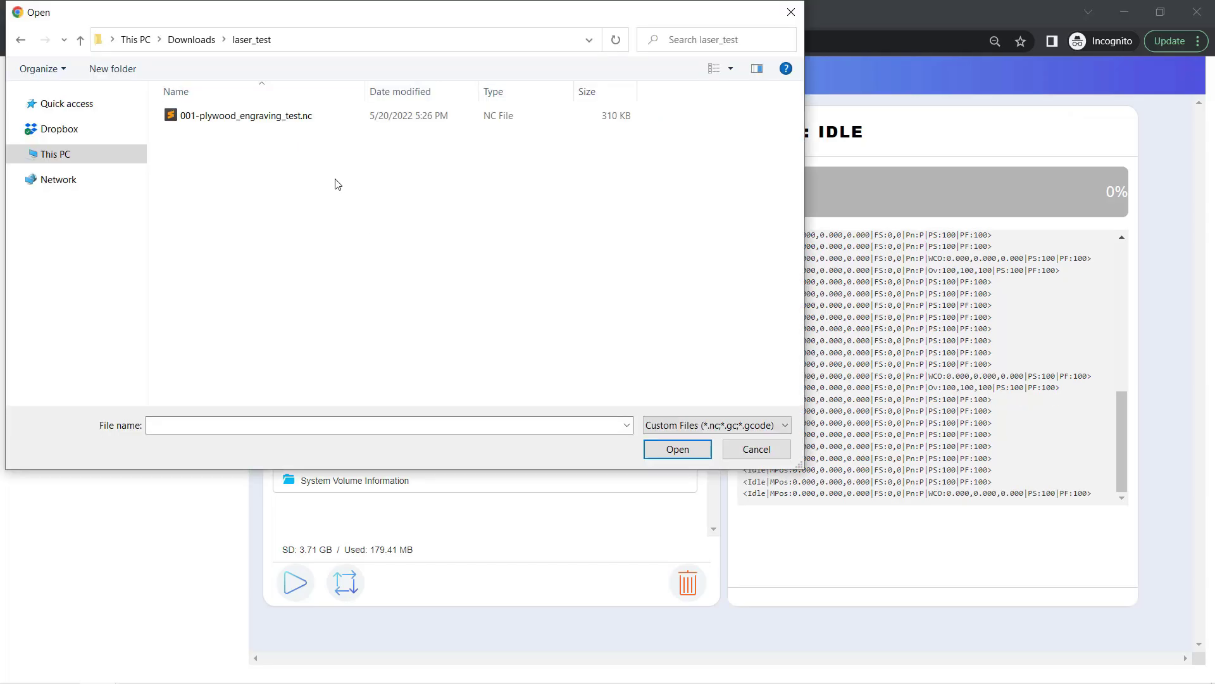
double_click(290, 119)
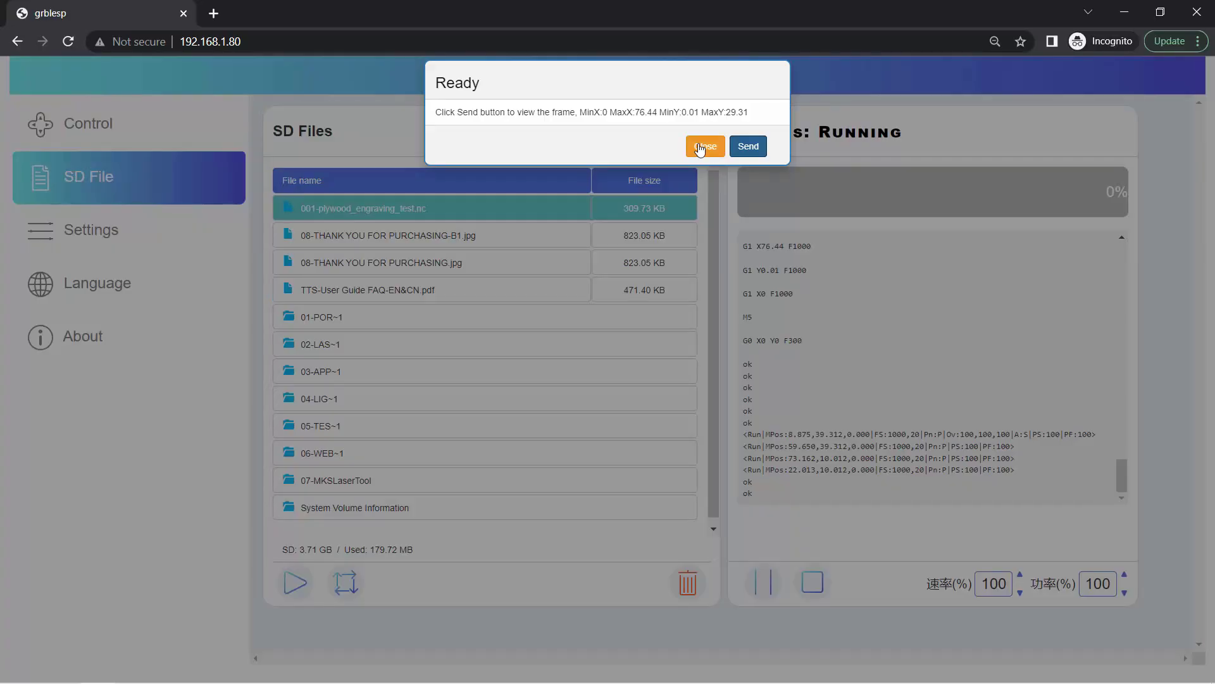
left_click(706, 146)
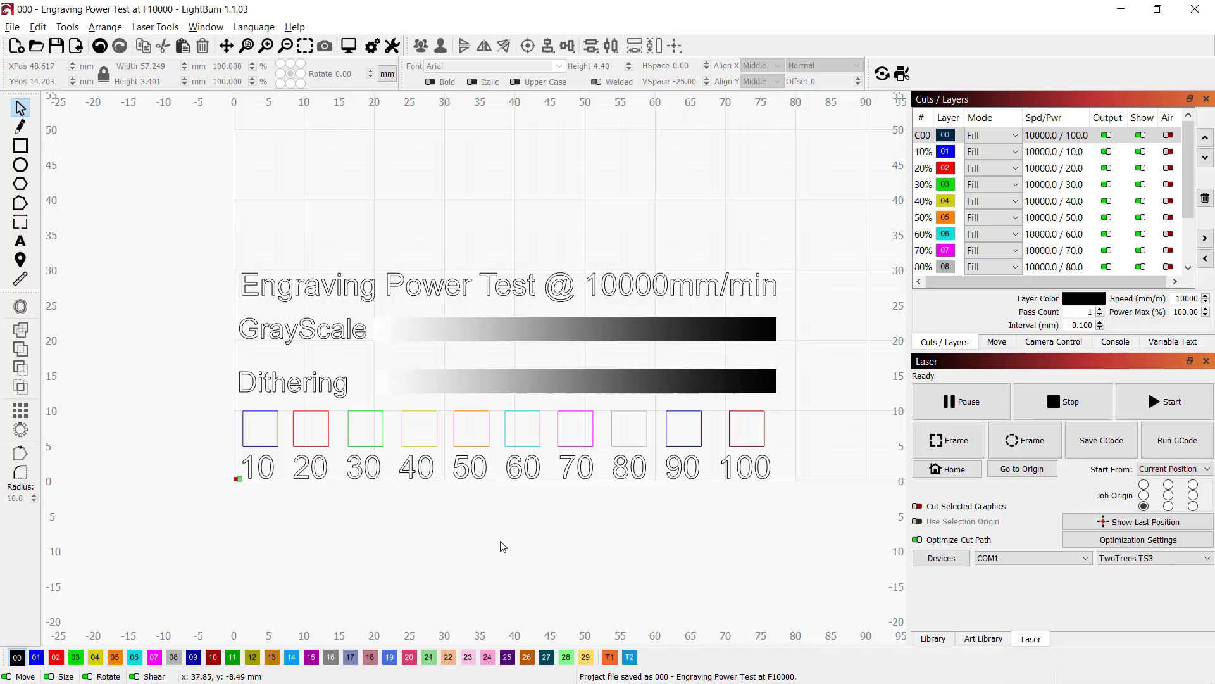
- Select the 10% power layer 01 in Cuts/Layers to check its settings
left_click(1039, 157)
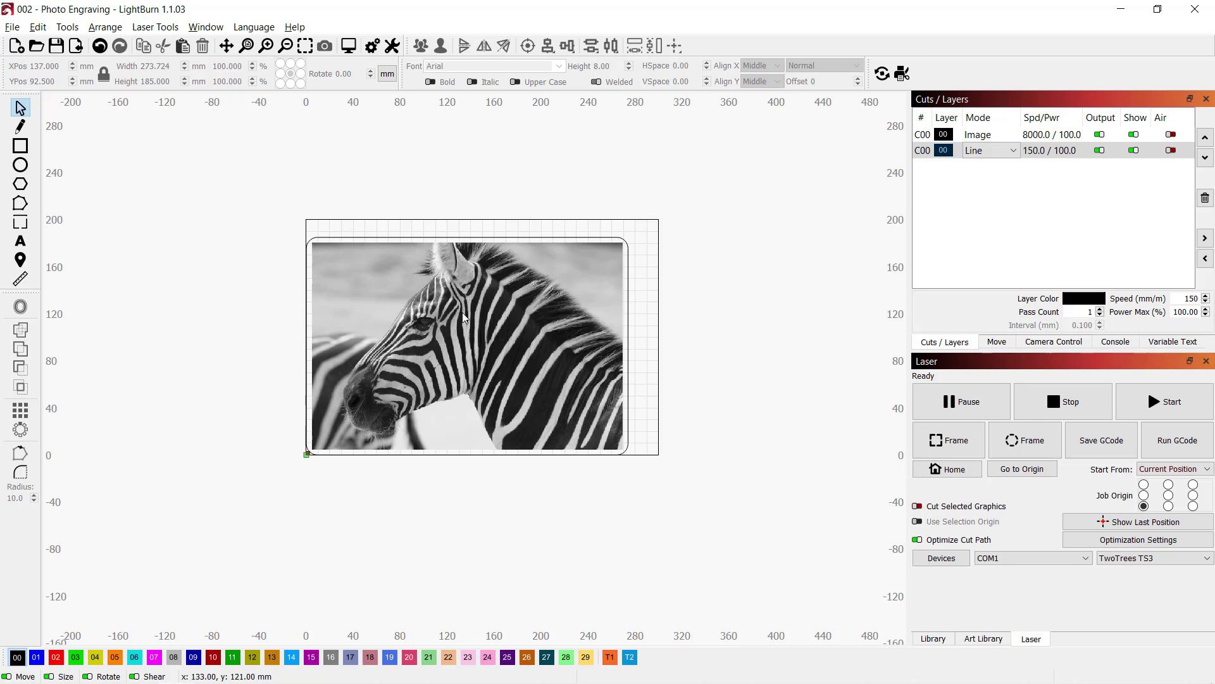
left_click(978, 134)
double_click(1051, 134)
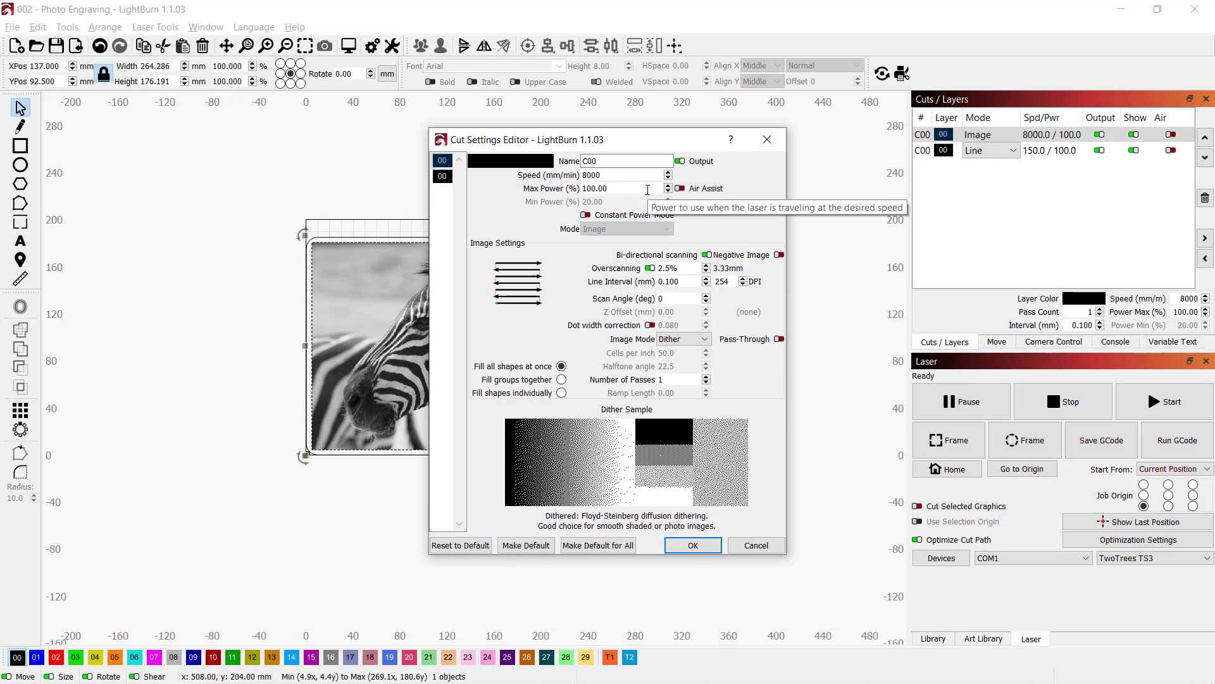
key("Return")
double_click(1044, 152)
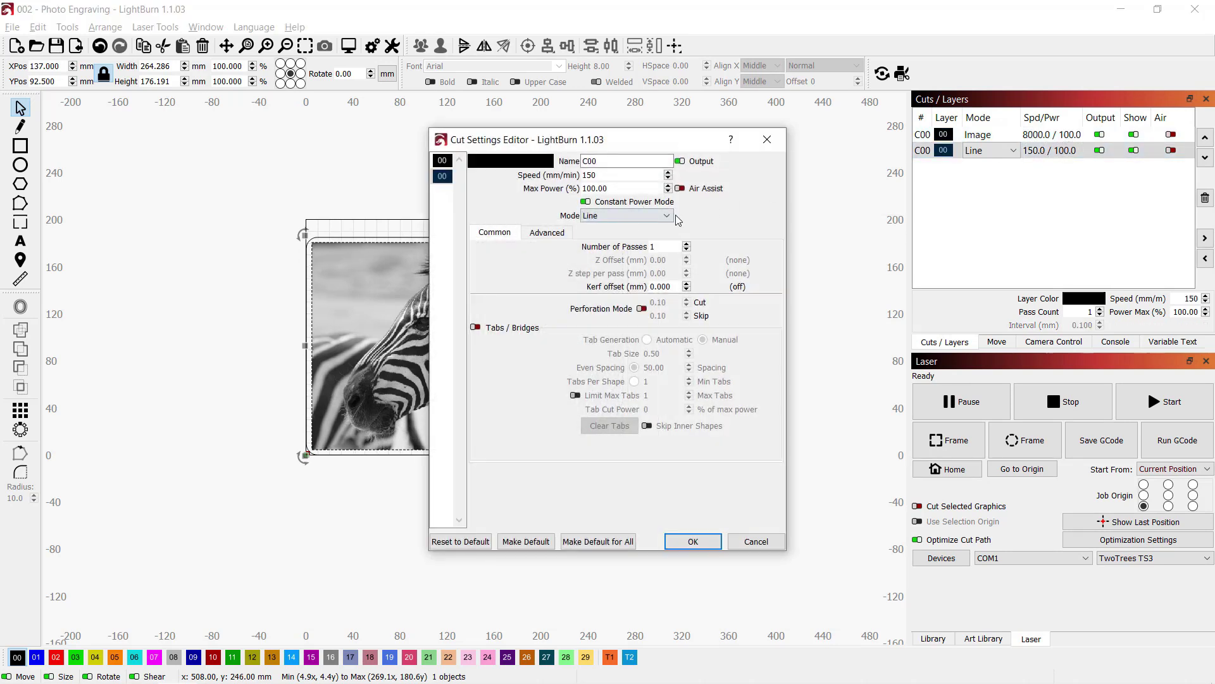
key("Return")
left_click(697, 248)
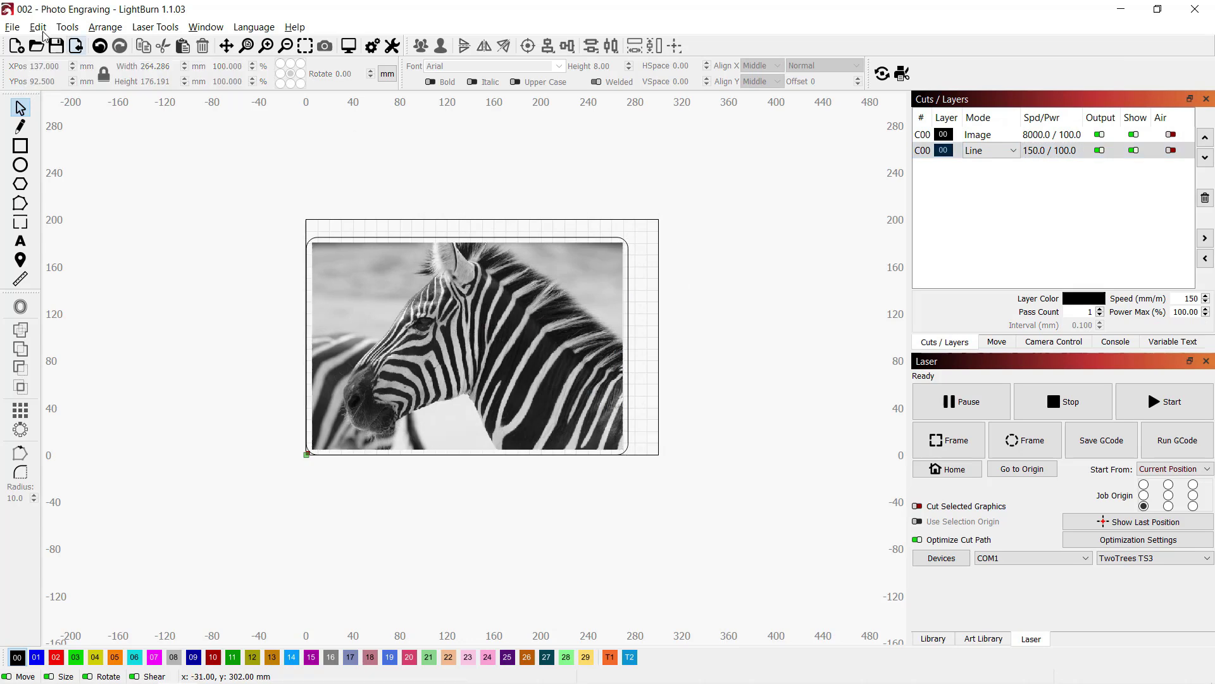
left_click(12, 27)
key("Escape")
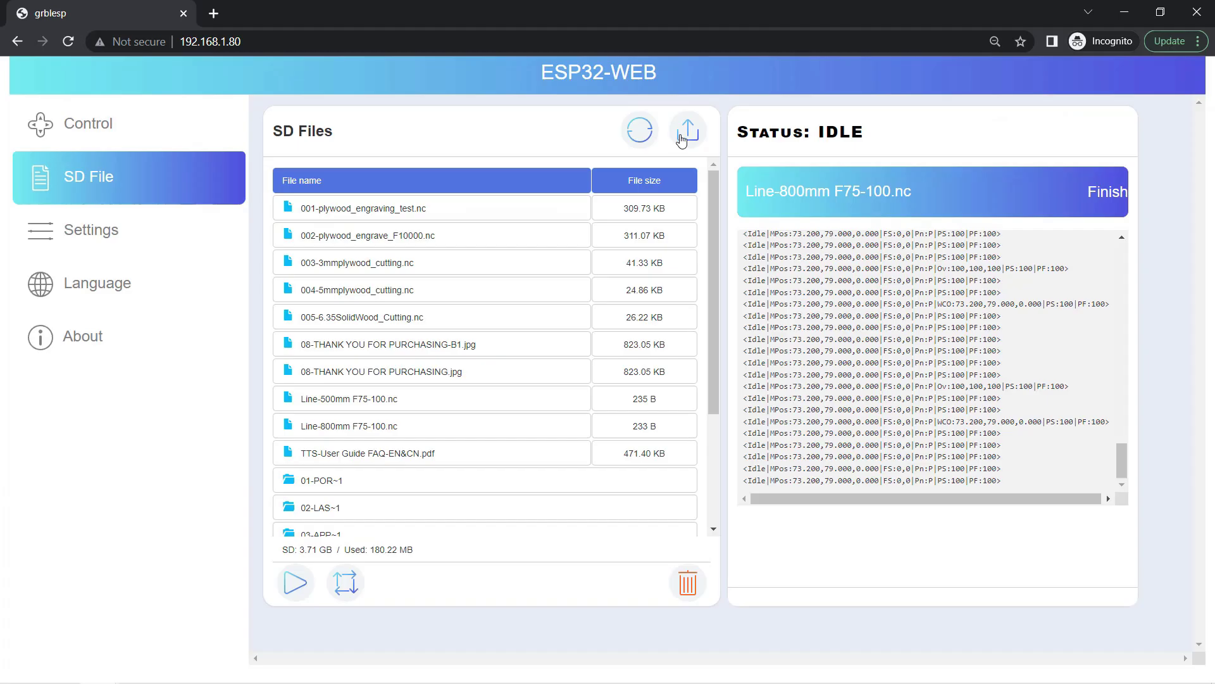
- Upload 006-photo_engraving.nc (24.07 MB) from the Open dialog onto the SD card
left_click(688, 131)
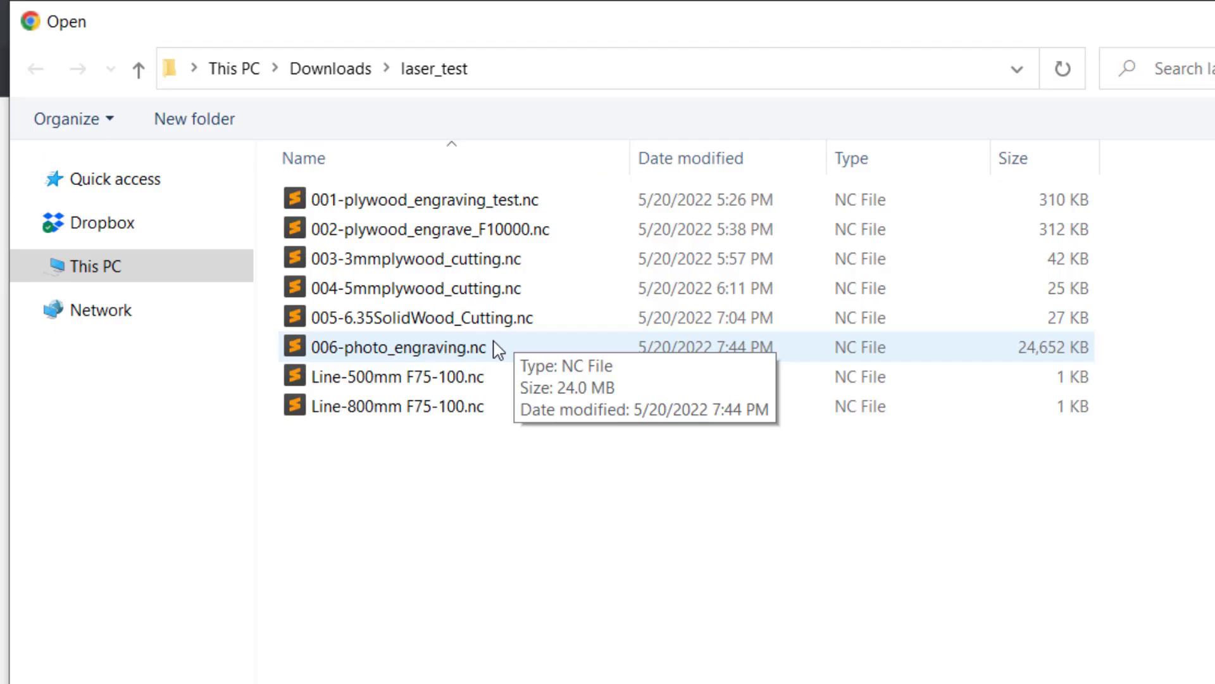
double_click(495, 344)
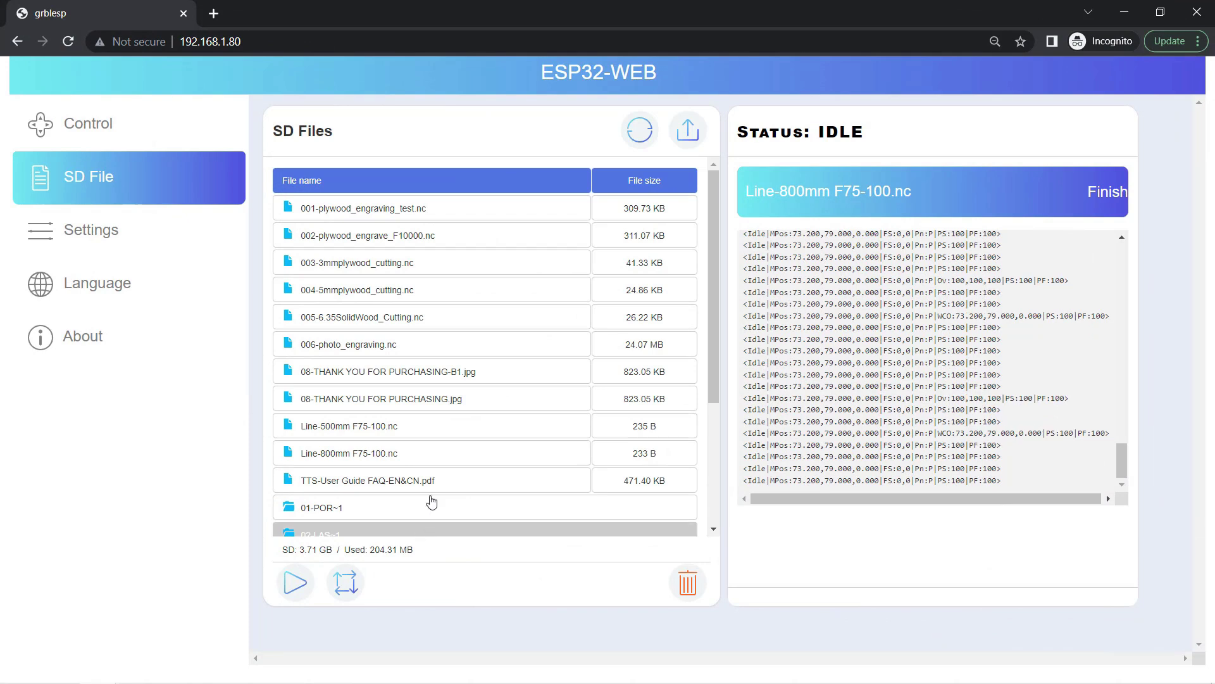
- Select 006-photo_engraving.nc in the SD Files list and trace its frame outline
left_click(407, 354)
left_click(350, 573)
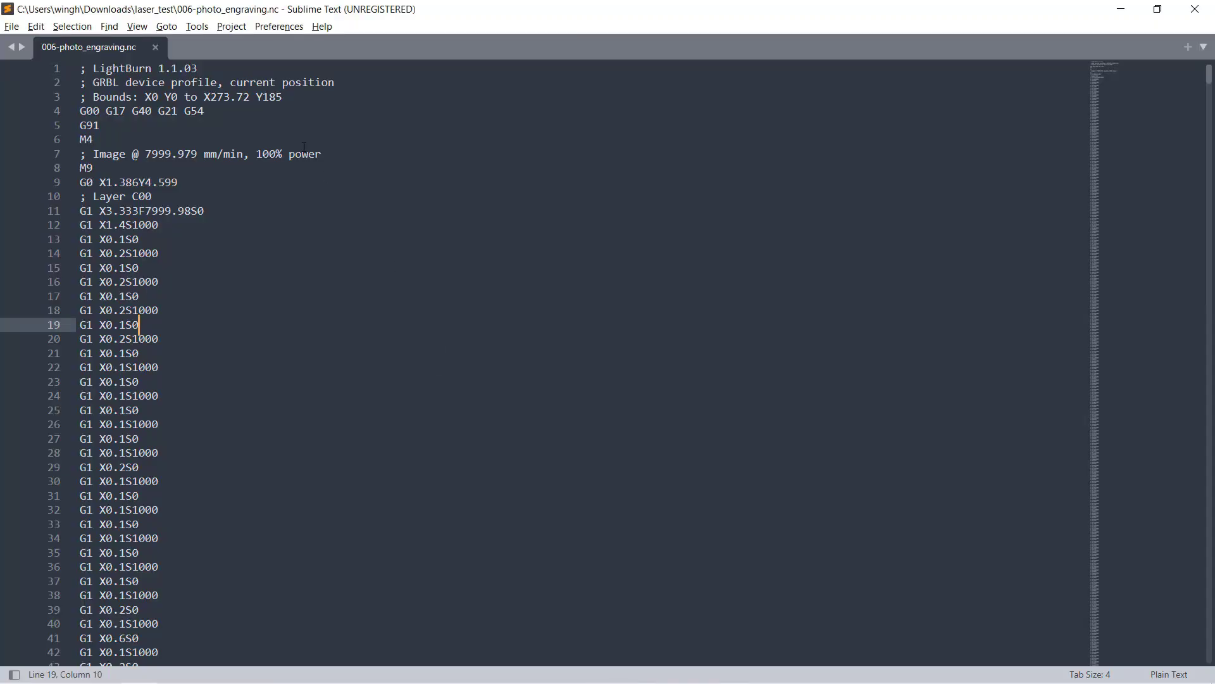
- Select line 3, '; Bounds: X0 Y0 to X273.72 Y185', in Sublime Text
triple_click(260, 101)
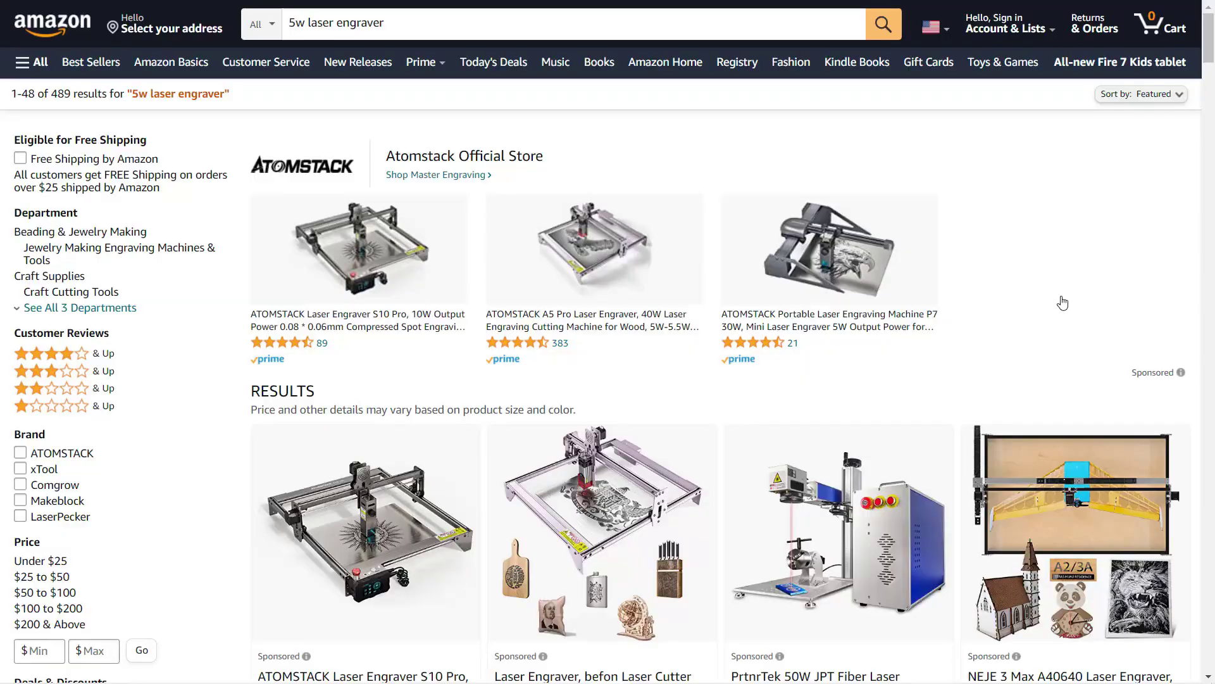
- Scroll the '5w laser engraver' results to the Highly Rated row showing xTool D1 and Atomstack A5 Pro
scroll(1064, 302, "down", 3)
scroll(1066, 302, "down", 4)
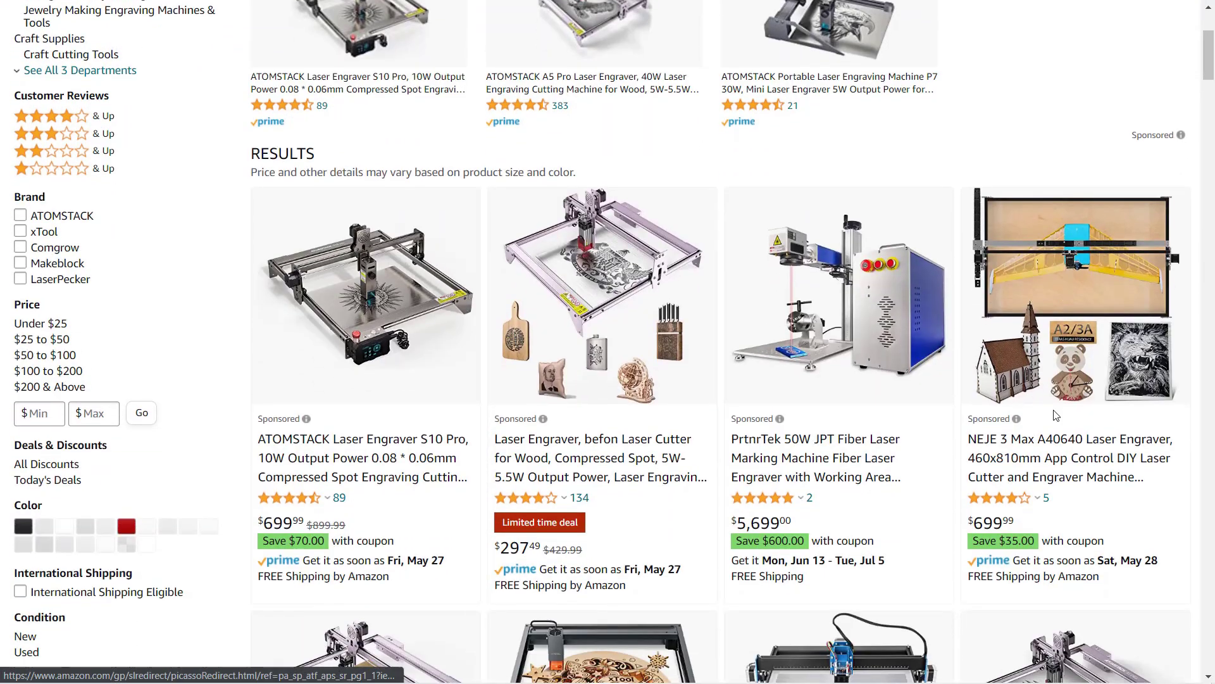
scroll(1058, 406, "down", 3)
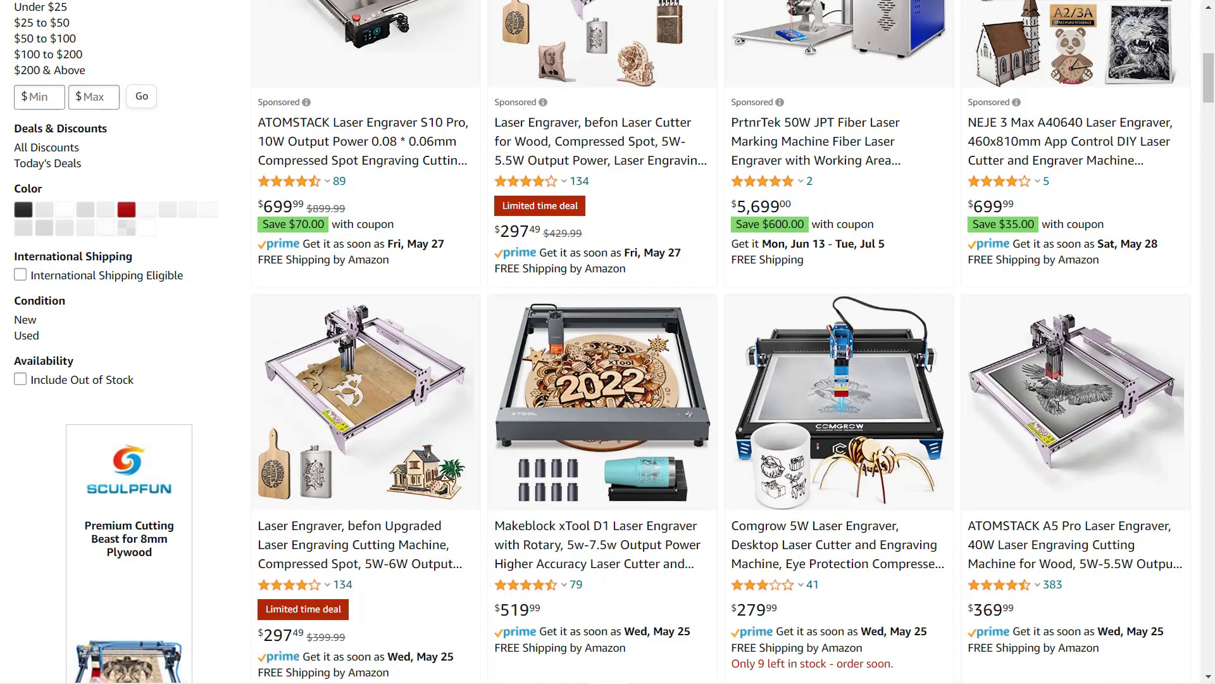
scroll(1059, 406, "down", 5)
scroll(1059, 412, "down", 3)
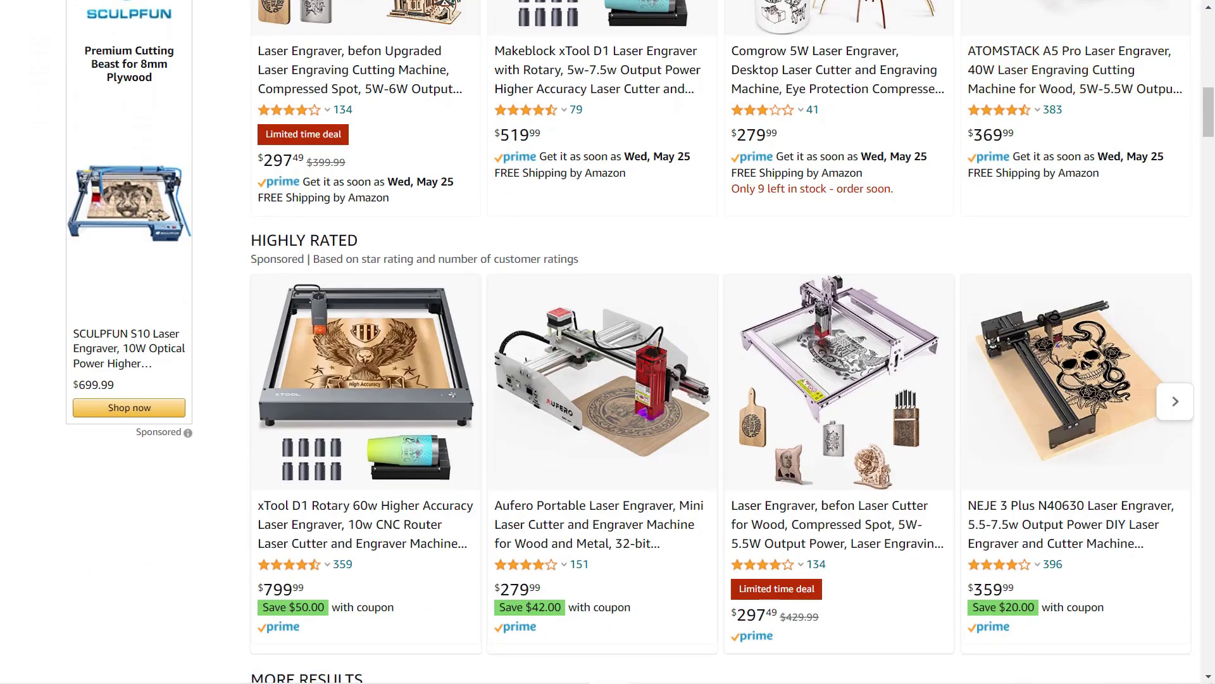